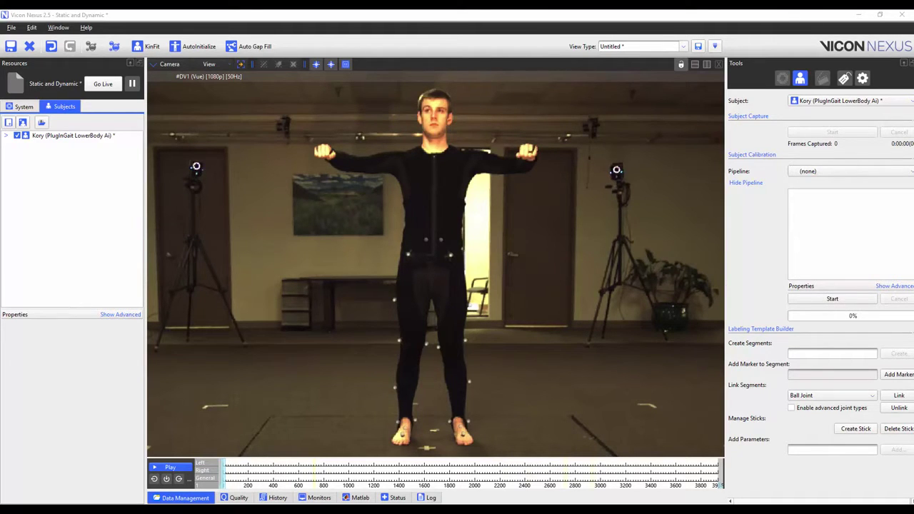
# Play the captured trial in the camera view to review the subject's movement, and stop playback
pyautogui.click(170, 468)
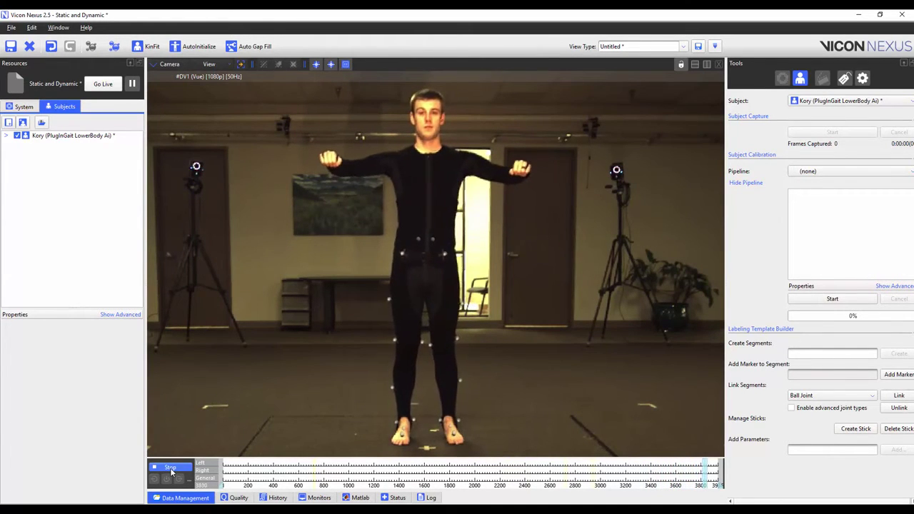
pyautogui.click(170, 467)
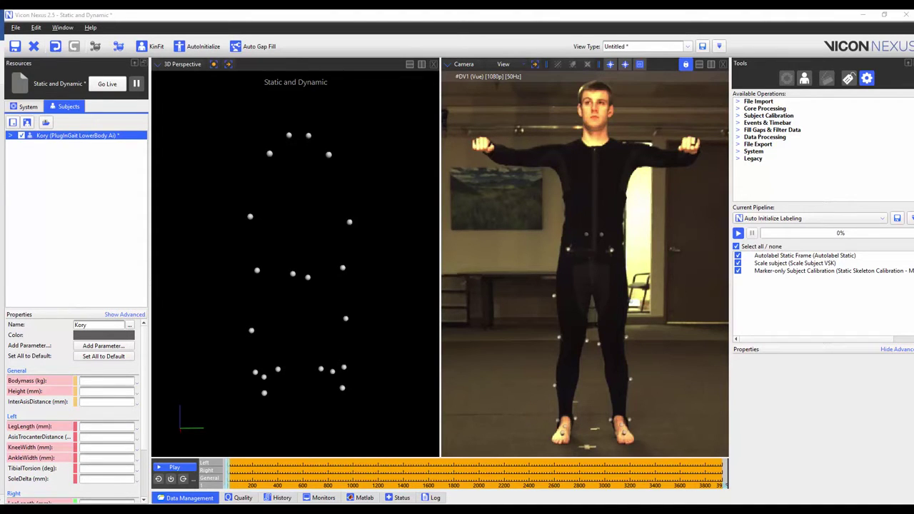
# Run the Autolabel Static Frame operation and manually relabel the outer left and right ankle markers as LANK and RANK
pyautogui.rightClick(826, 256)
pyautogui.click(841, 262)
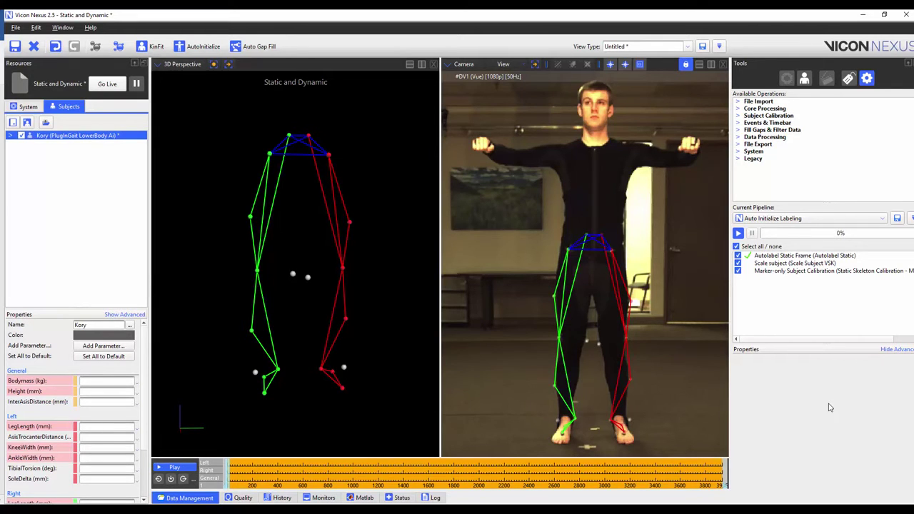
pyautogui.click(851, 82)
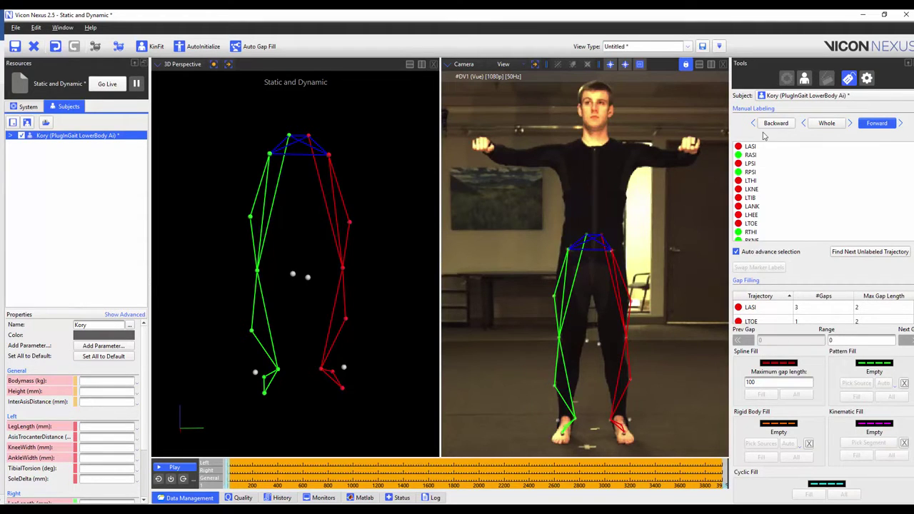
pyautogui.click(754, 206)
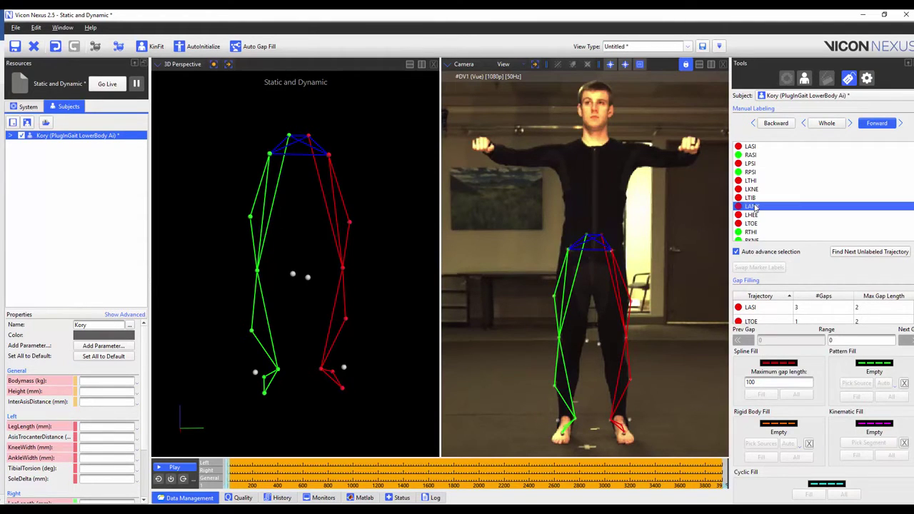
pyautogui.click(631, 423)
pyautogui.scroll(-2, 770, 205)
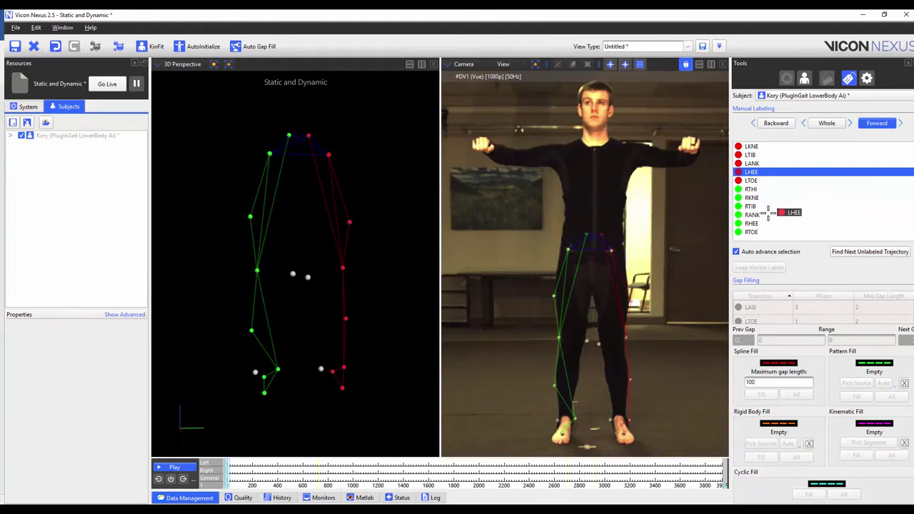
pyautogui.click(755, 214)
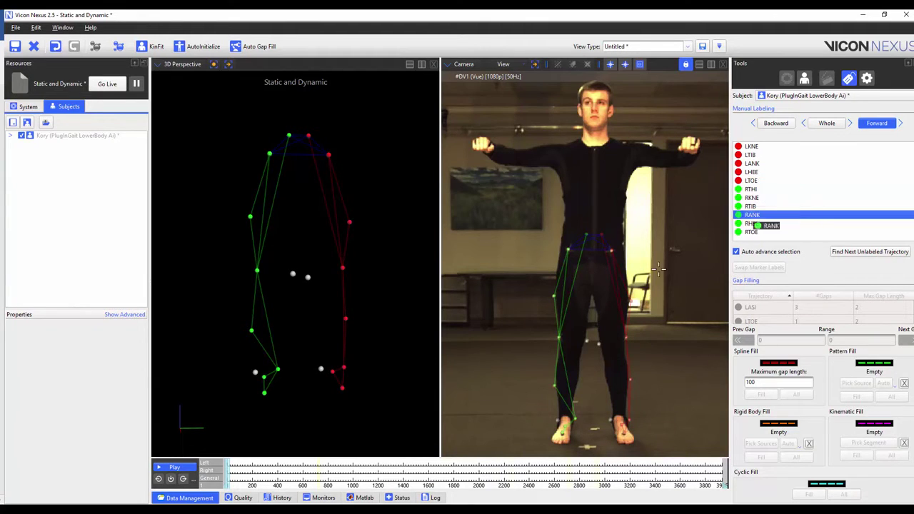
pyautogui.click(255, 372)
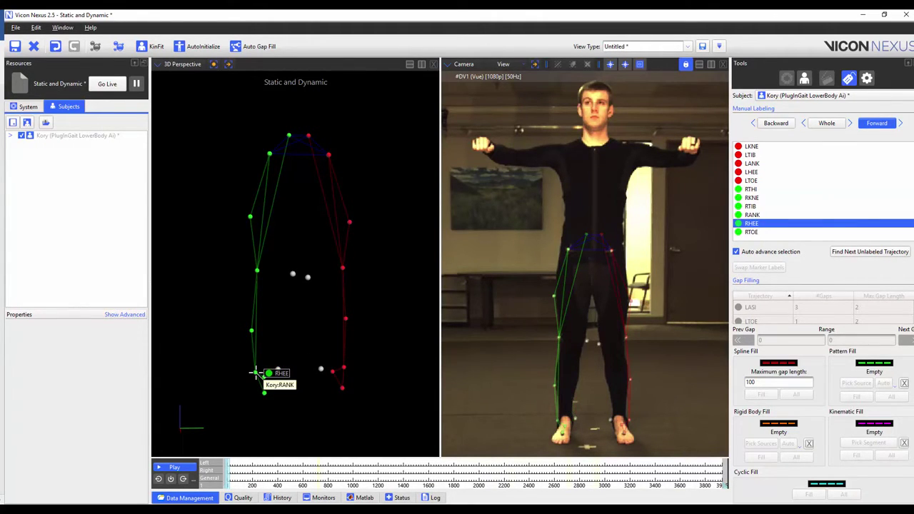
pyautogui.click(256, 374)
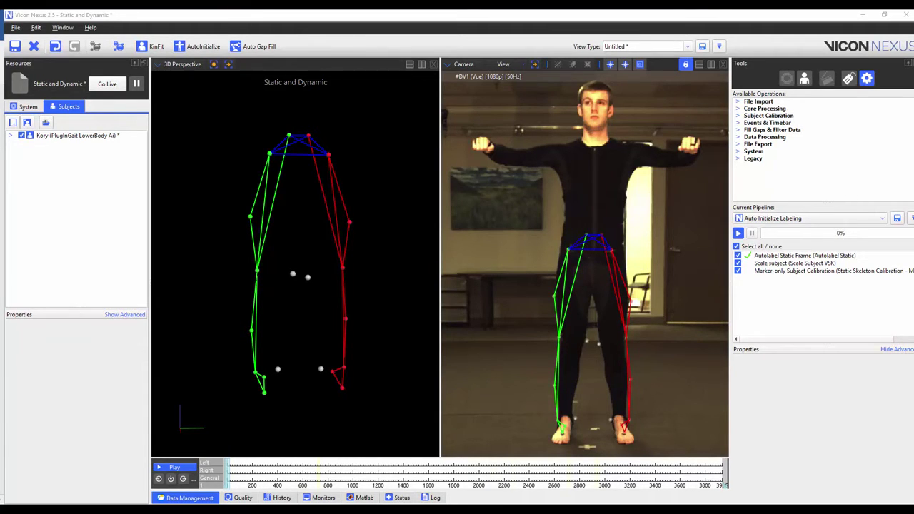
# Show the subject model in a Subject Viewer beside the 3D view and run the Scale subject operation
pyautogui.click(464, 63)
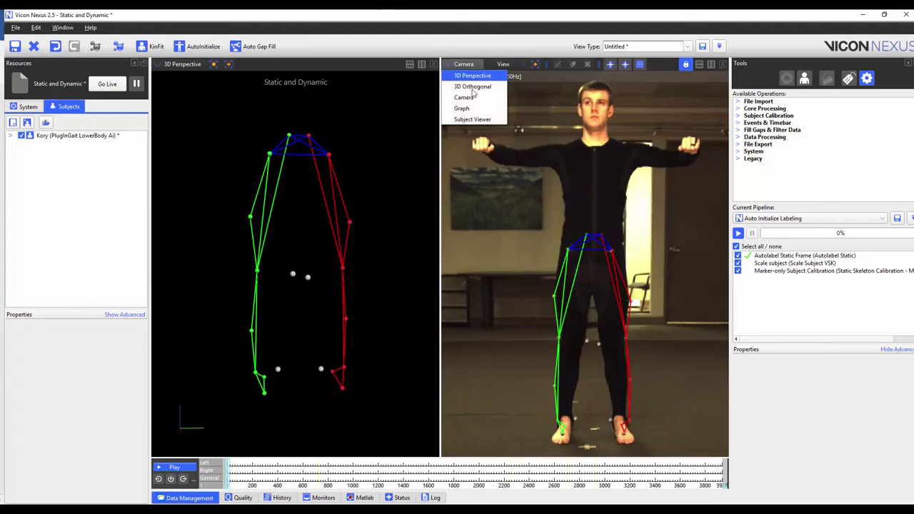
pyautogui.click(483, 120)
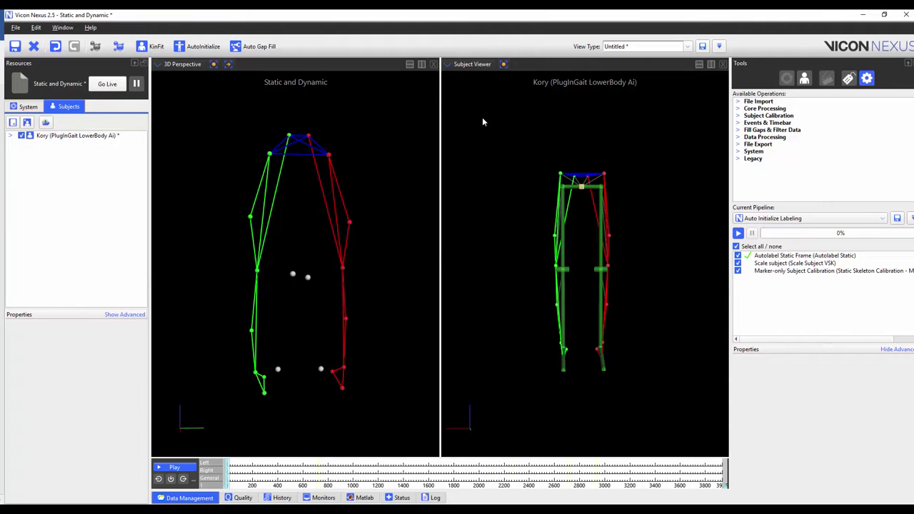
pyautogui.rightClick(841, 266)
pyautogui.click(857, 273)
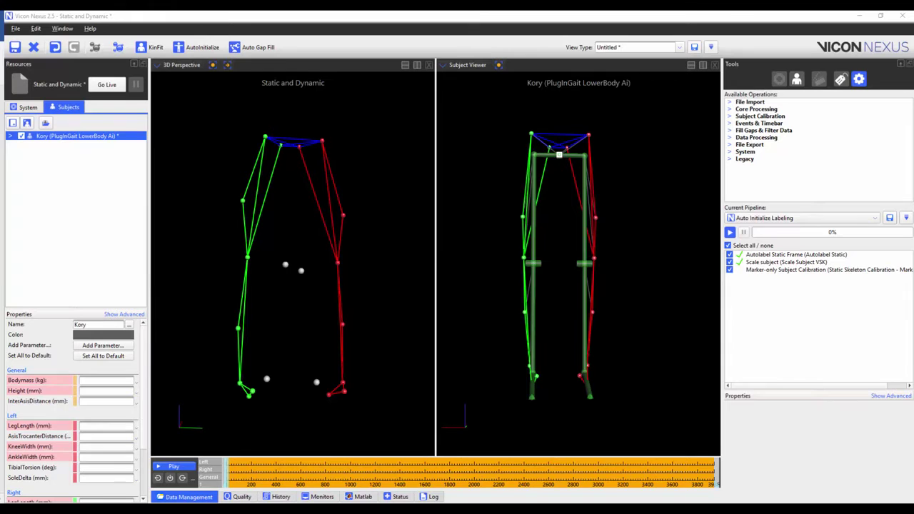
# Run the Marker-only Subject Calibration operation on the scaled subject
pyautogui.rightClick(825, 269)
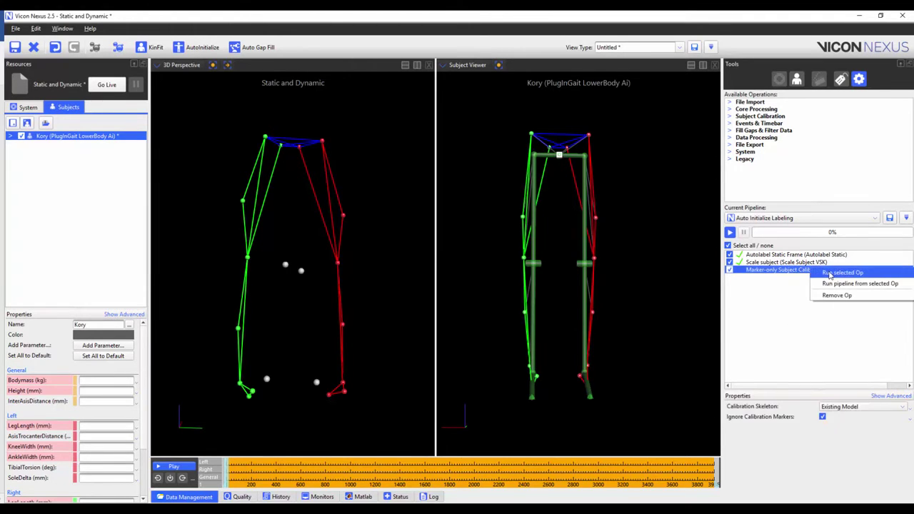
pyautogui.click(835, 276)
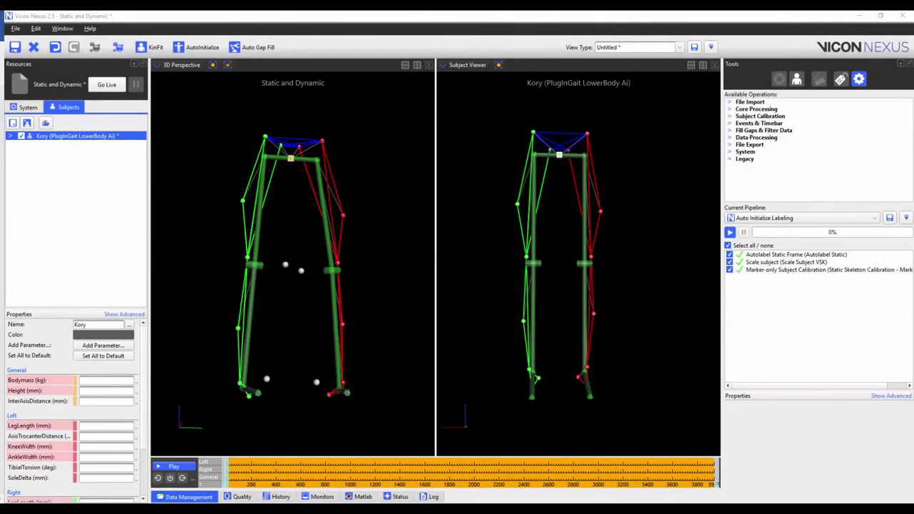
pyautogui.rightClick(90, 137)
pyautogui.click(107, 154)
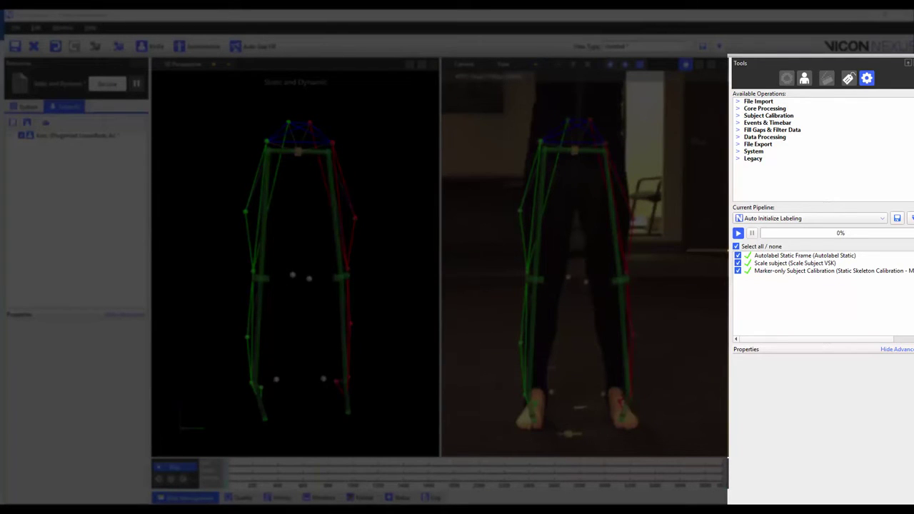
# Add the unlabeled inner left knee marker to the L_Femur segment of the subject's labeling template
pyautogui.click(807, 83)
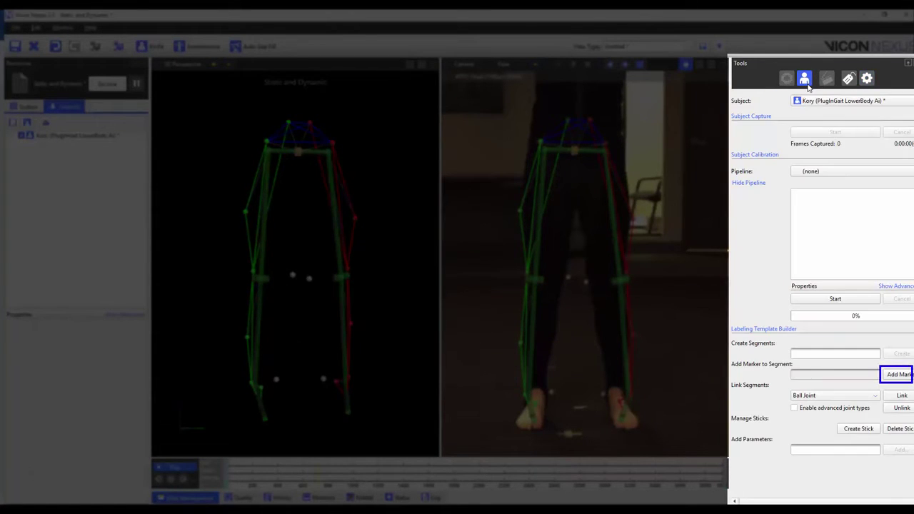
pyautogui.click(897, 377)
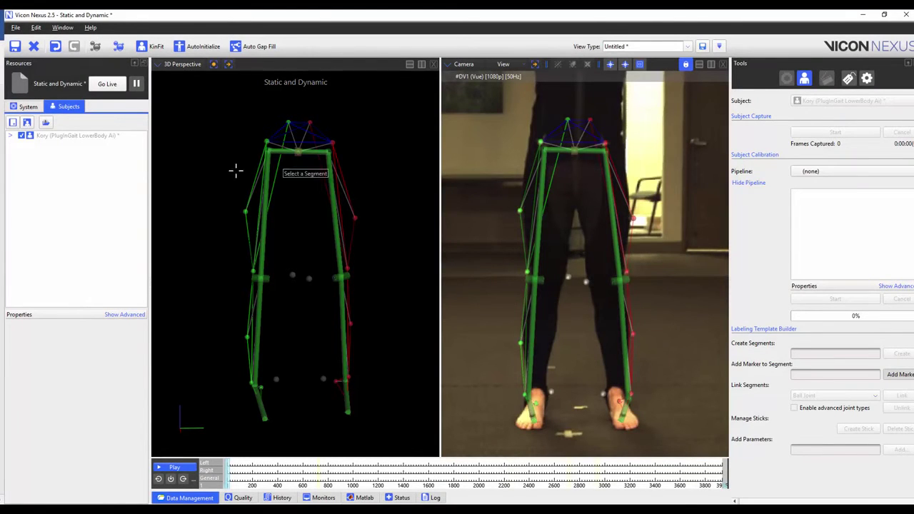
pyautogui.click(12, 136)
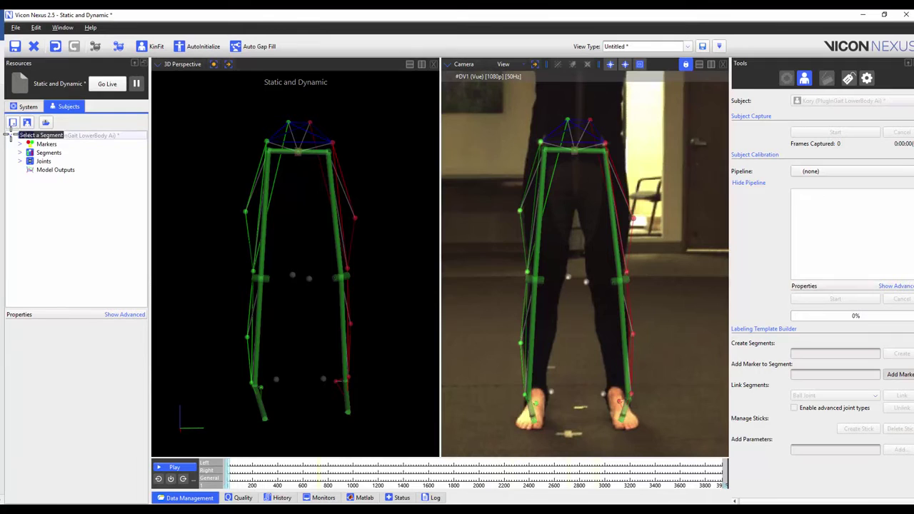
pyautogui.click(20, 153)
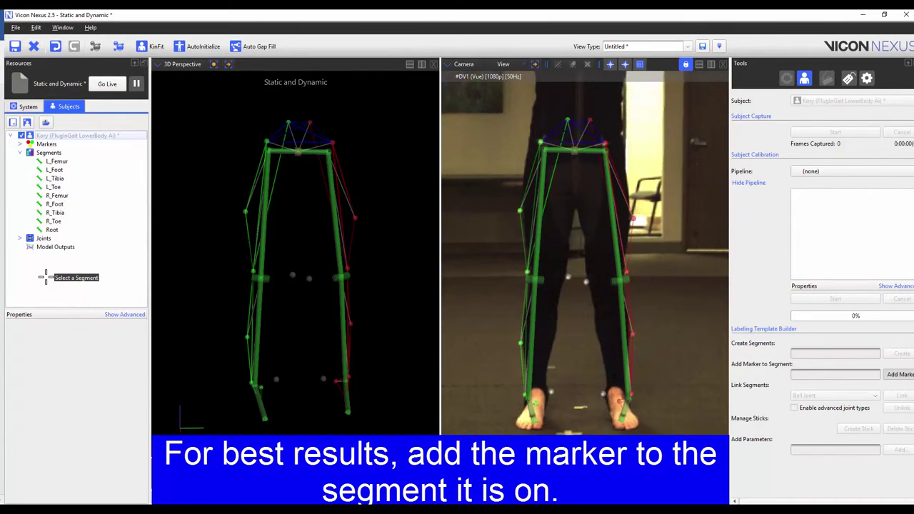
pyautogui.click(336, 212)
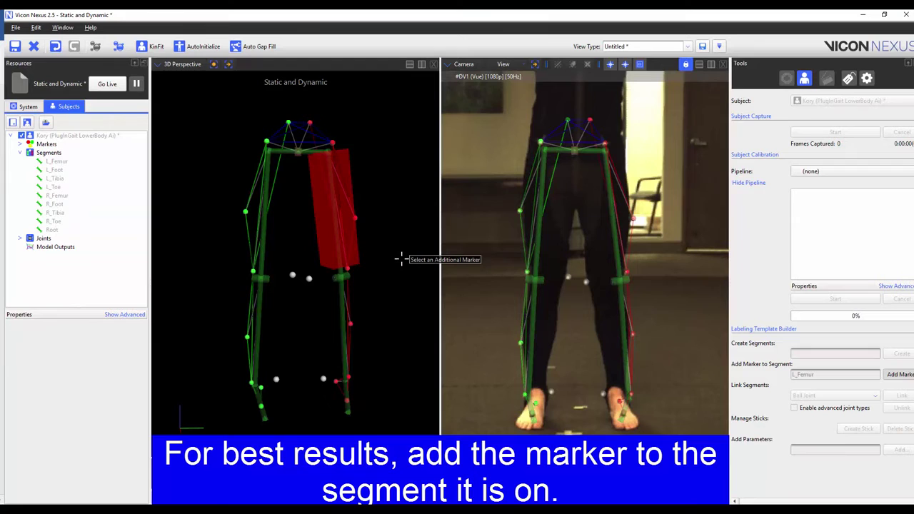
pyautogui.click(309, 279)
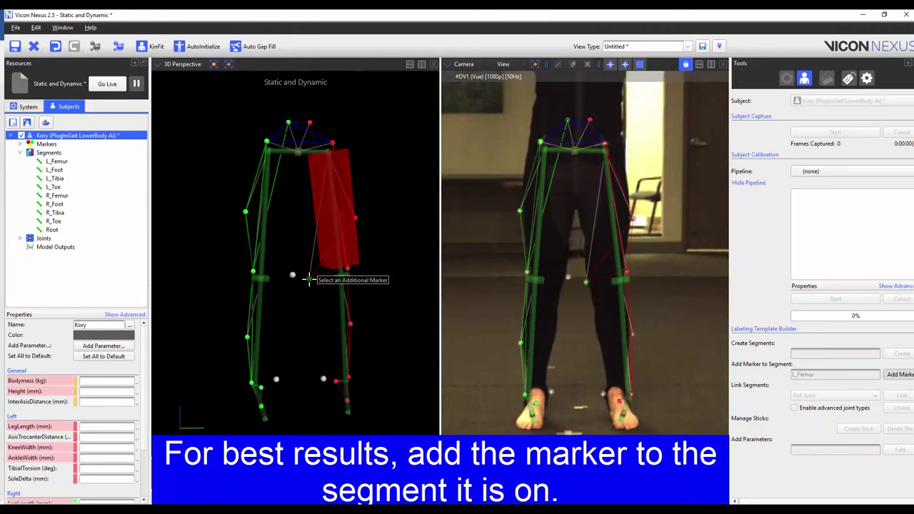
pyautogui.click(901, 374)
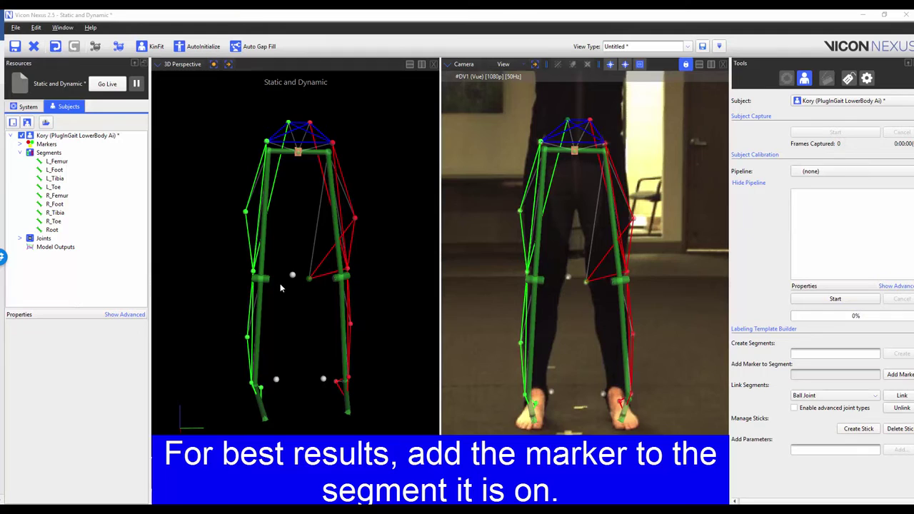
# Add the unlabeled inner right knee marker to the R_Femur segment
pyautogui.click(901, 375)
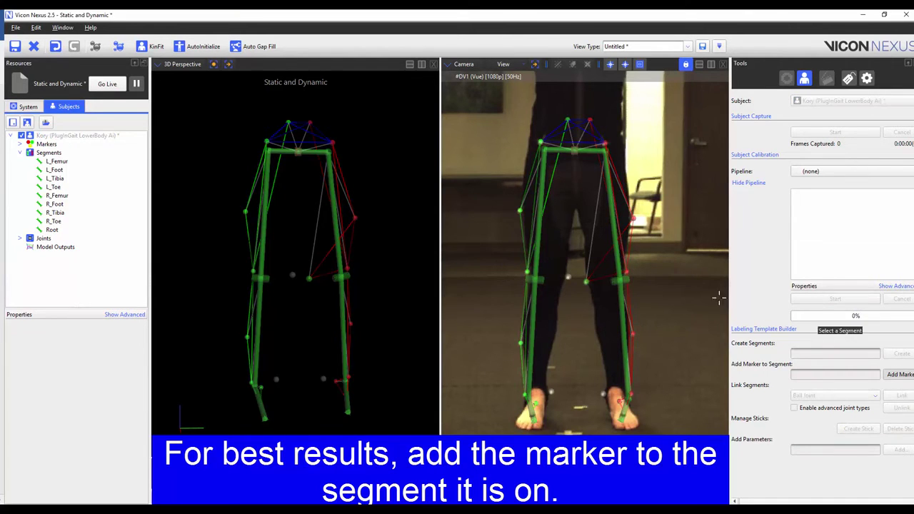
pyautogui.click(62, 195)
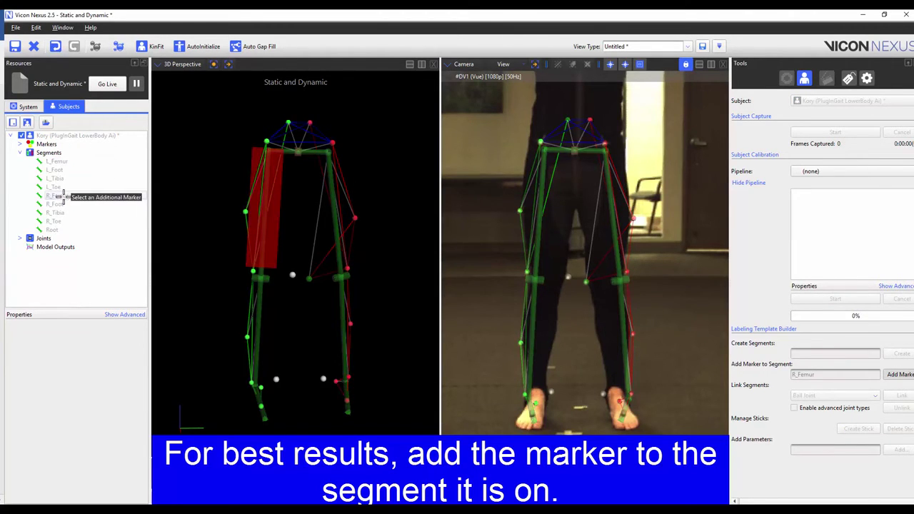
pyautogui.click(292, 272)
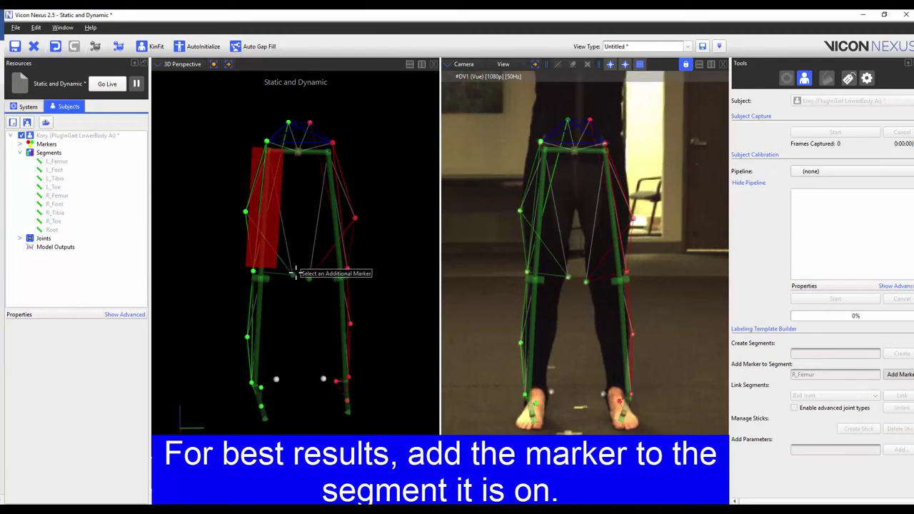
pyautogui.click(901, 375)
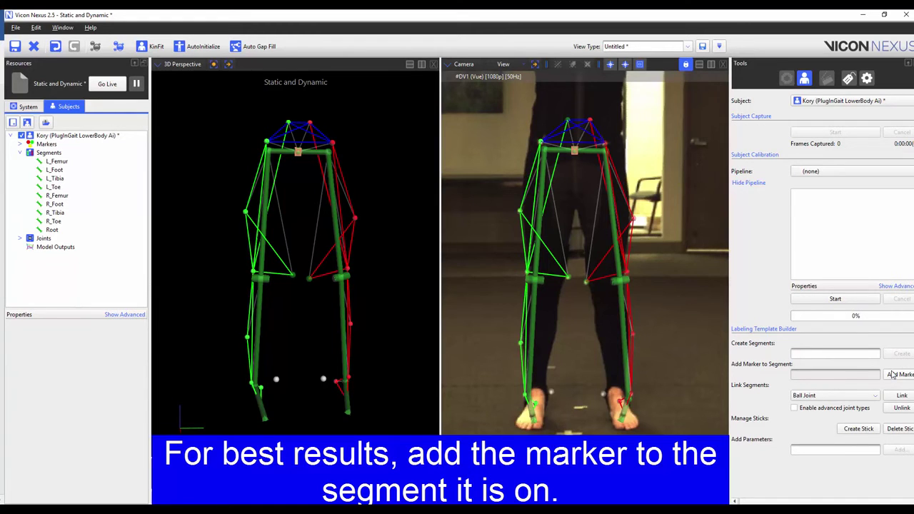
# Add the unlabeled inner left ankle marker to the L_Tibia segment
pyautogui.click(892, 375)
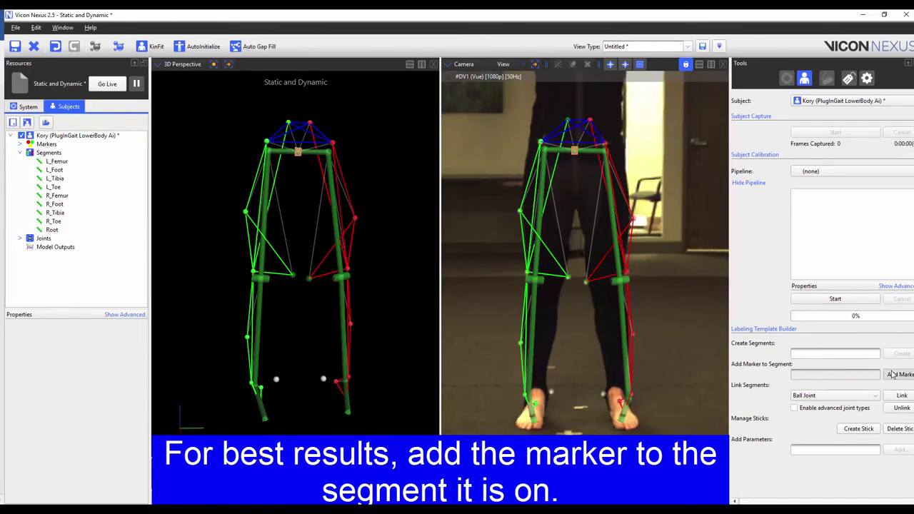
pyautogui.click(630, 350)
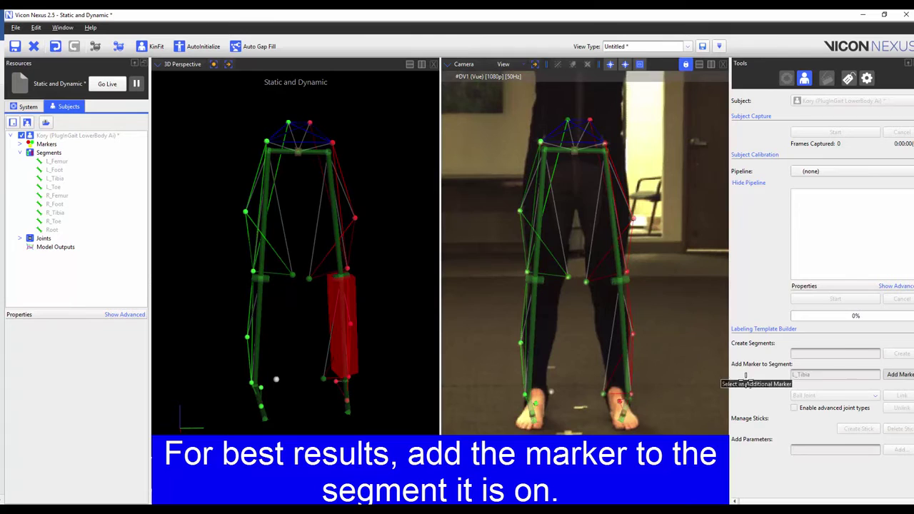
pyautogui.click(901, 375)
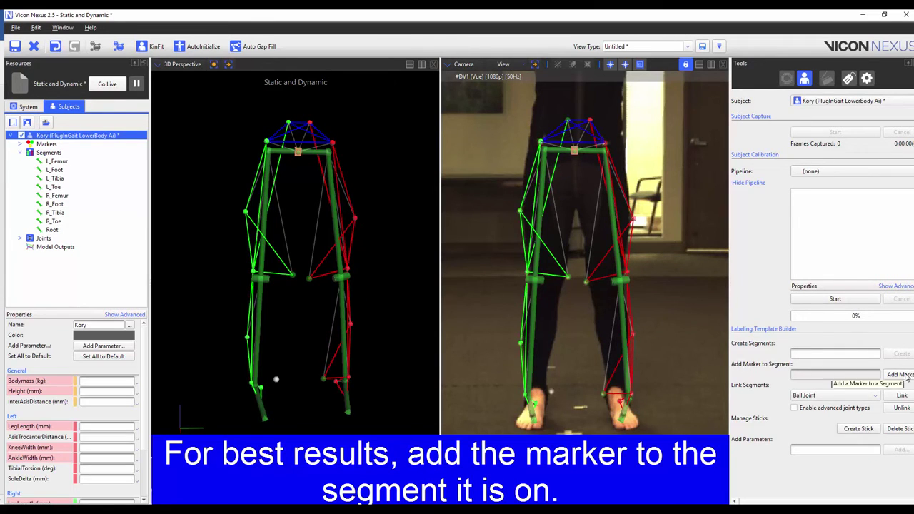
# Add the unlabeled inner right ankle marker to the R_Tibia segment
pyautogui.click(901, 374)
pyautogui.click(55, 212)
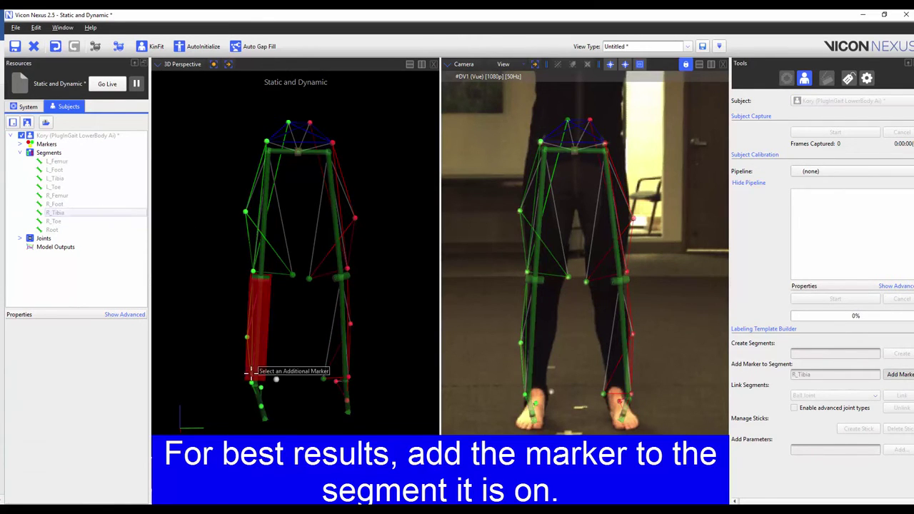
pyautogui.click(901, 374)
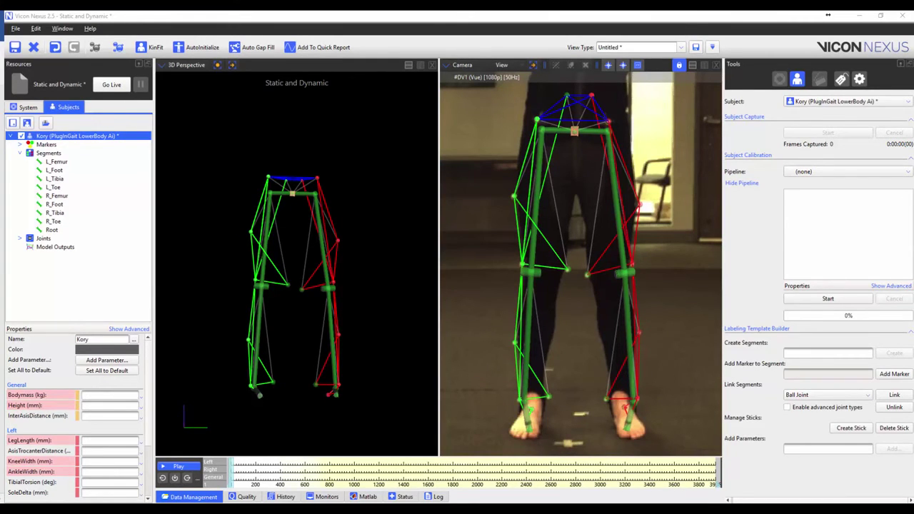
# Expand the subject's marker list and select the added L_Femur7 marker
pyautogui.click(20, 145)
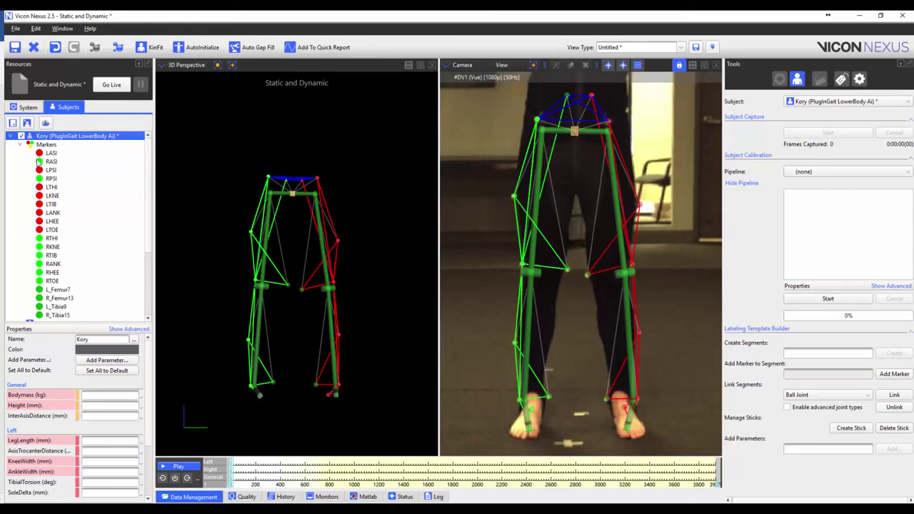
pyautogui.click(58, 290)
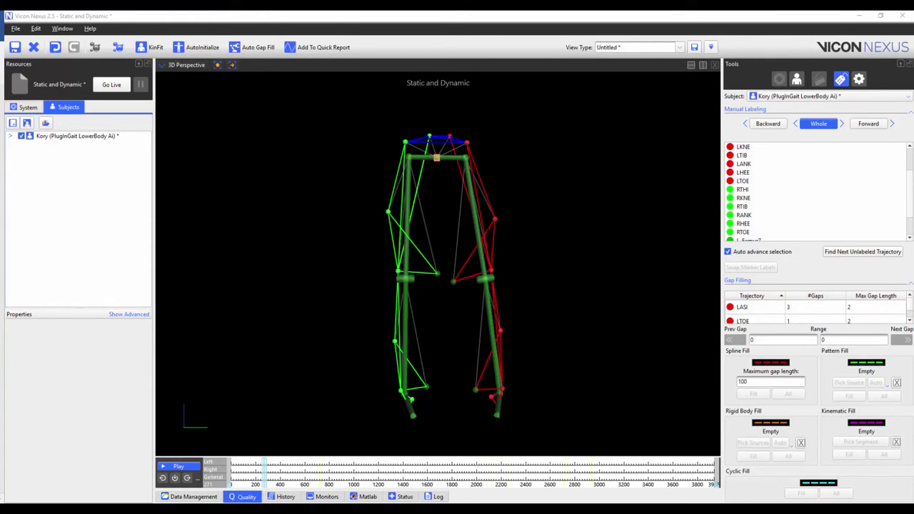
# Show the labeling quality overview and play the trial to examine the added medial markers during movement
pyautogui.click(245, 497)
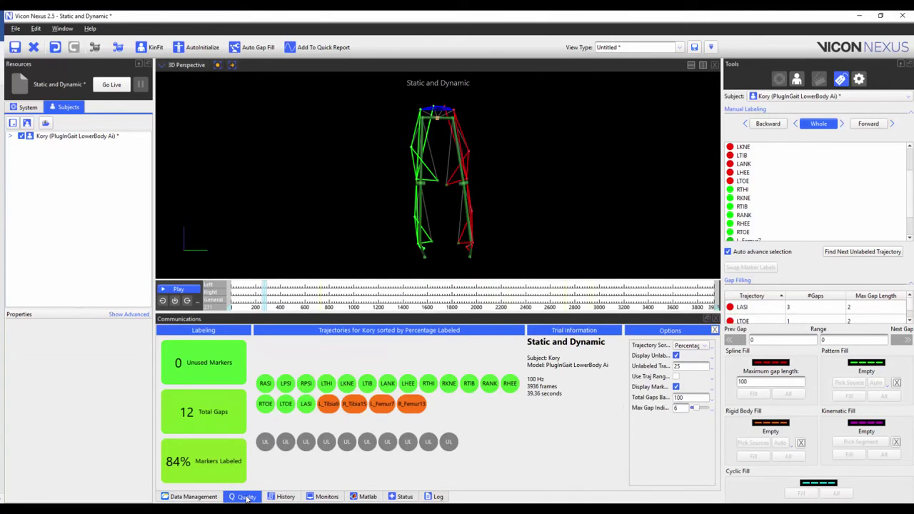
pyautogui.click(173, 290)
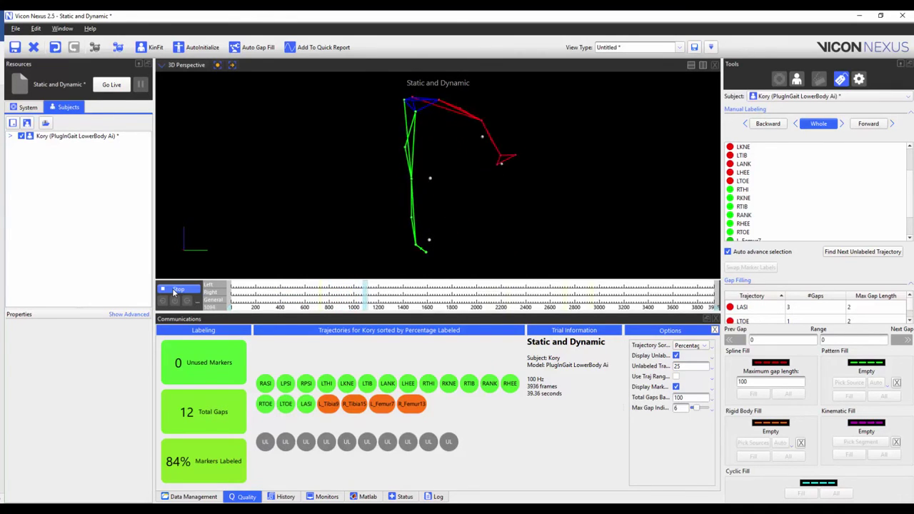
# Stop the playback, save the subject, and reconstruct and label the trial again
pyautogui.click(174, 290)
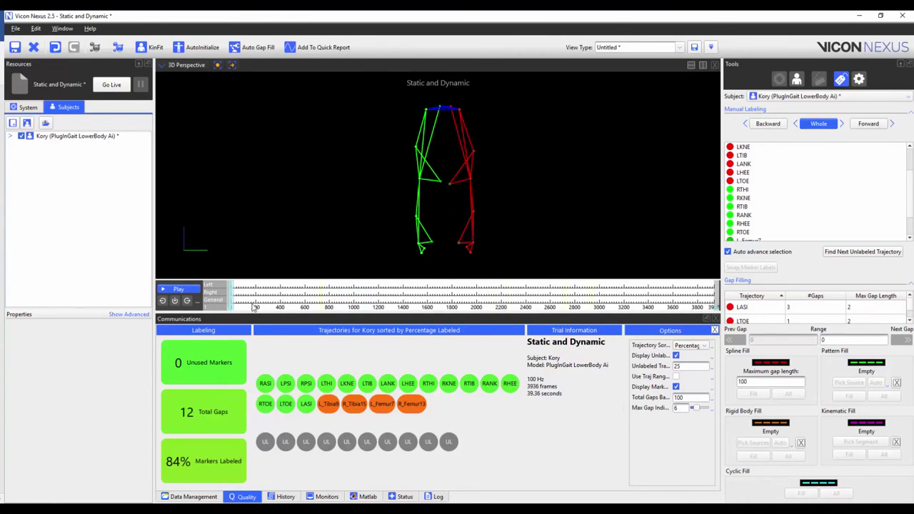
pyautogui.rightClick(86, 137)
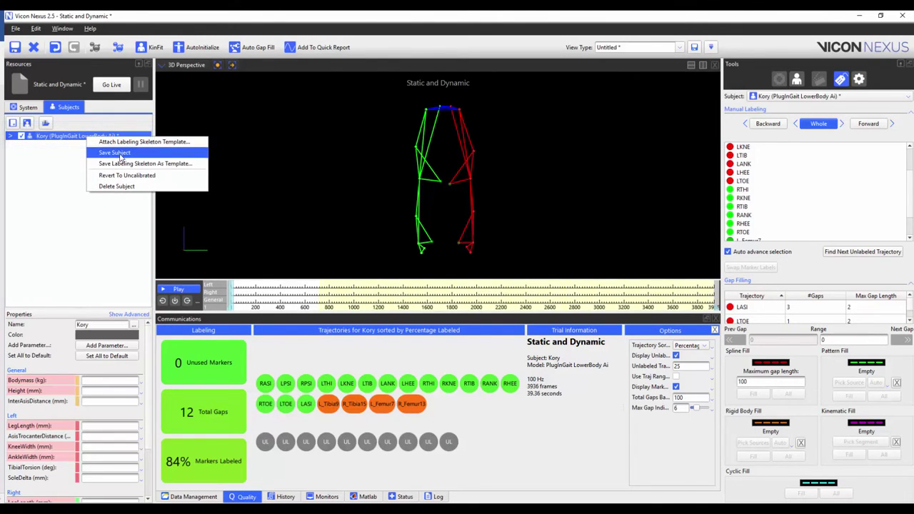
pyautogui.click(115, 153)
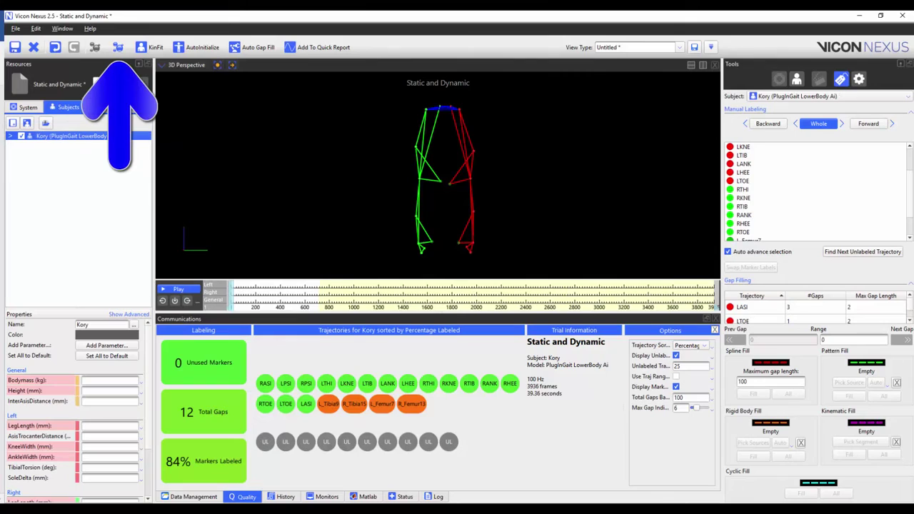
pyautogui.click(118, 47)
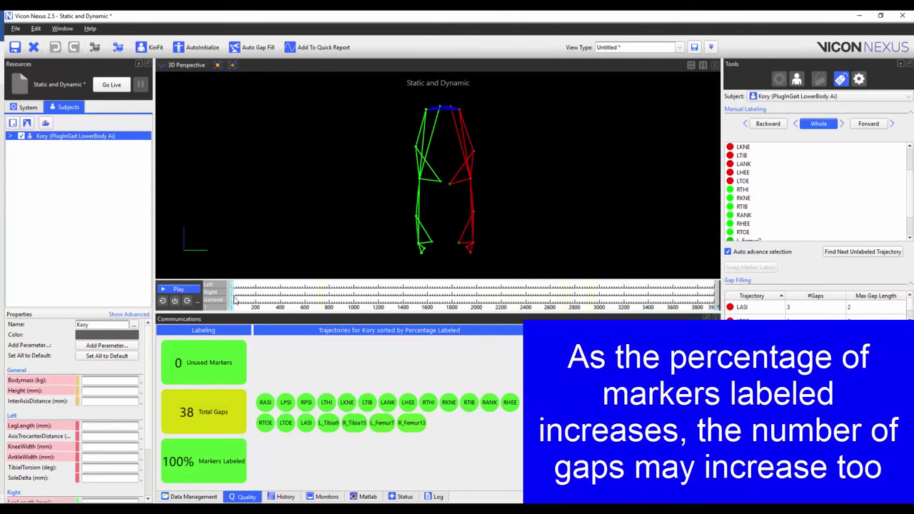
# Close the quality overview and play the relabeled trial in the enlarged 3D view to examine the medial marker labels
pyautogui.click(716, 319)
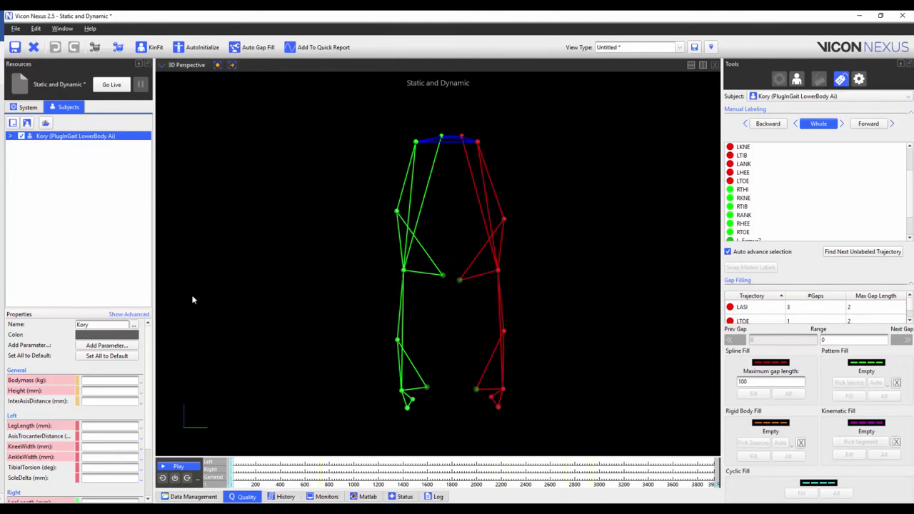
pyautogui.click(190, 466)
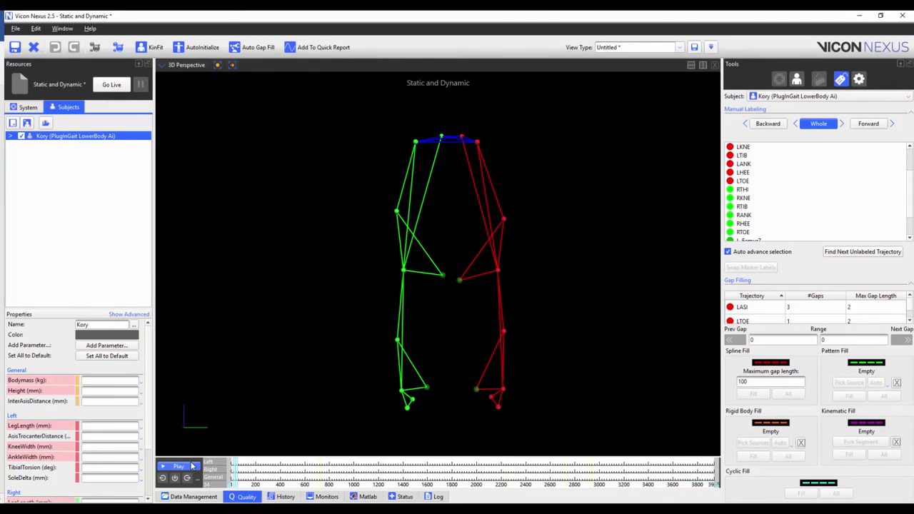
pyautogui.click(191, 466)
pyautogui.click(247, 497)
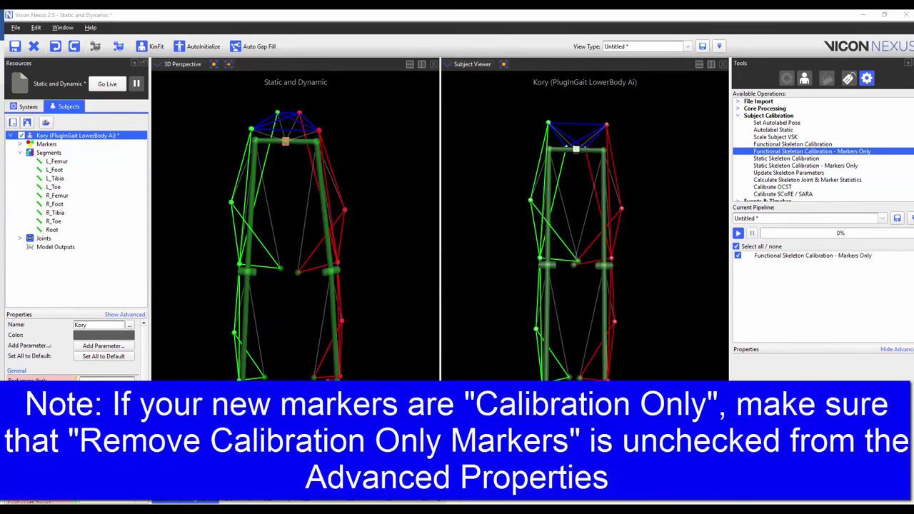
# Run the Functional Skeleton Calibration - Markers Only operation and the Set Autolabel Pose operation on the trial
pyautogui.click(740, 234)
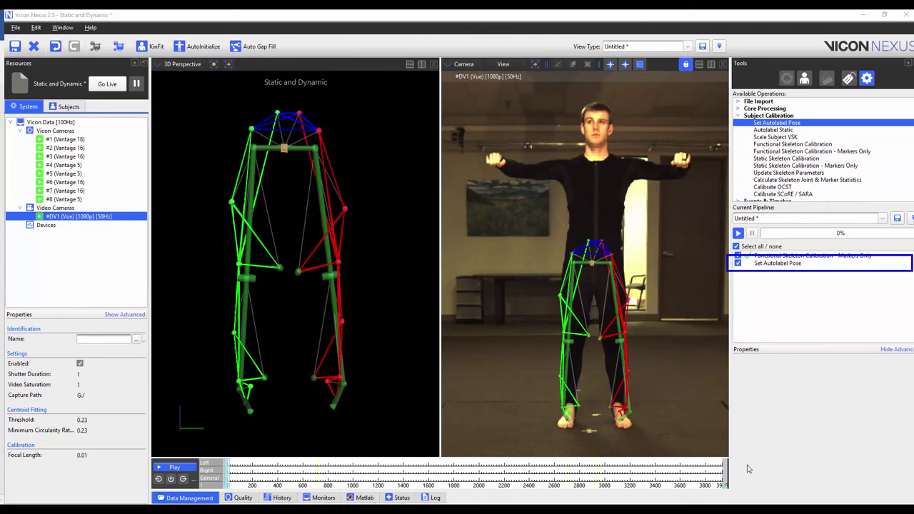
pyautogui.rightClick(800, 266)
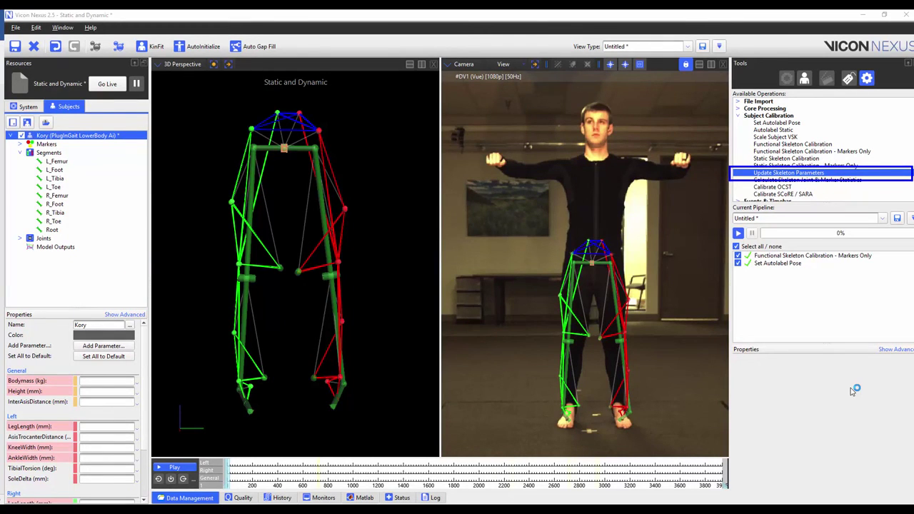
# Add Update Skeleton Parameters to the pipeline, enable its advanced Update Parameters option, and run only that operation
pyautogui.doubleClick(818, 174)
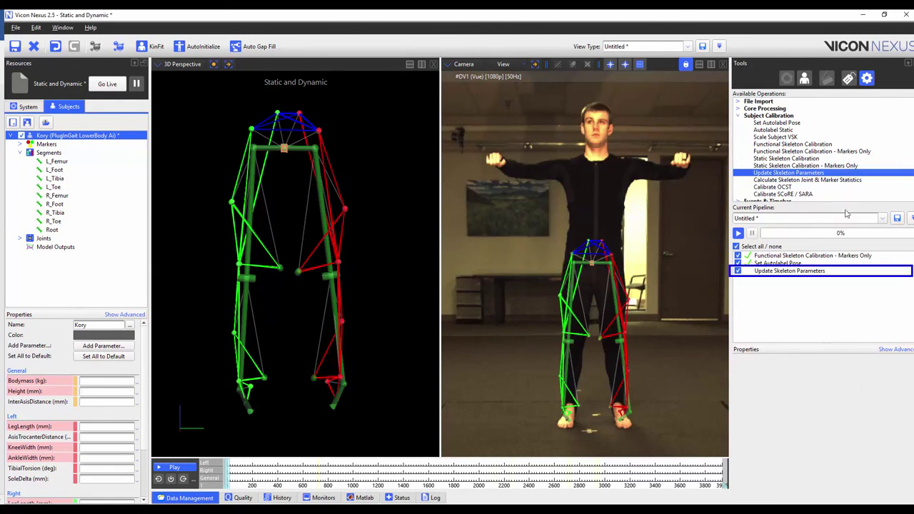
pyautogui.click(827, 271)
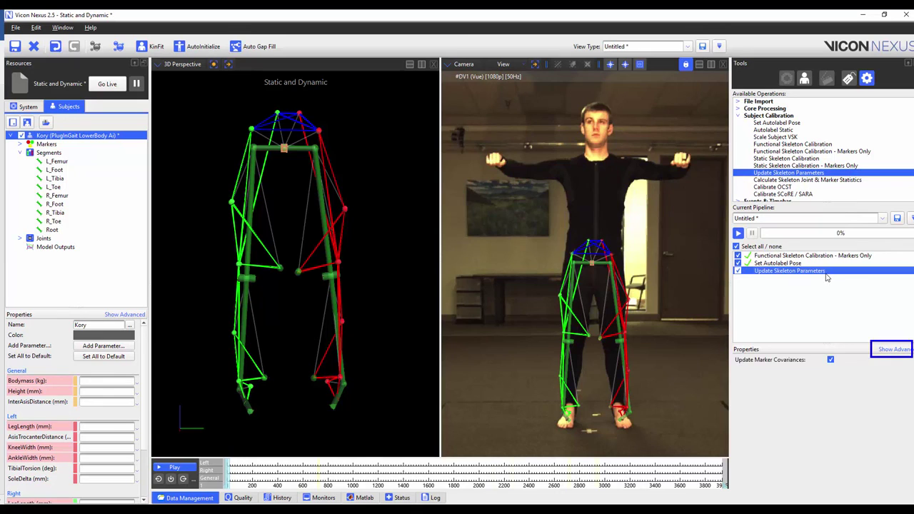
pyautogui.click(893, 350)
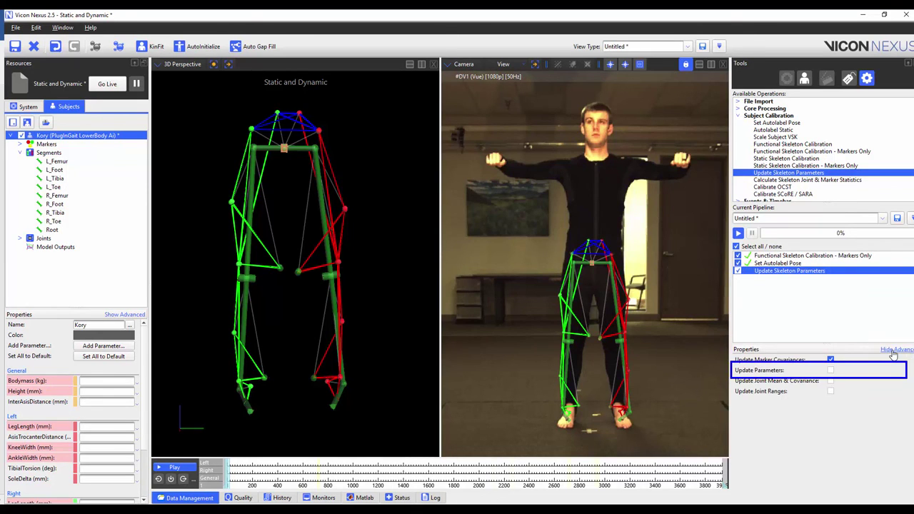
pyautogui.click(831, 371)
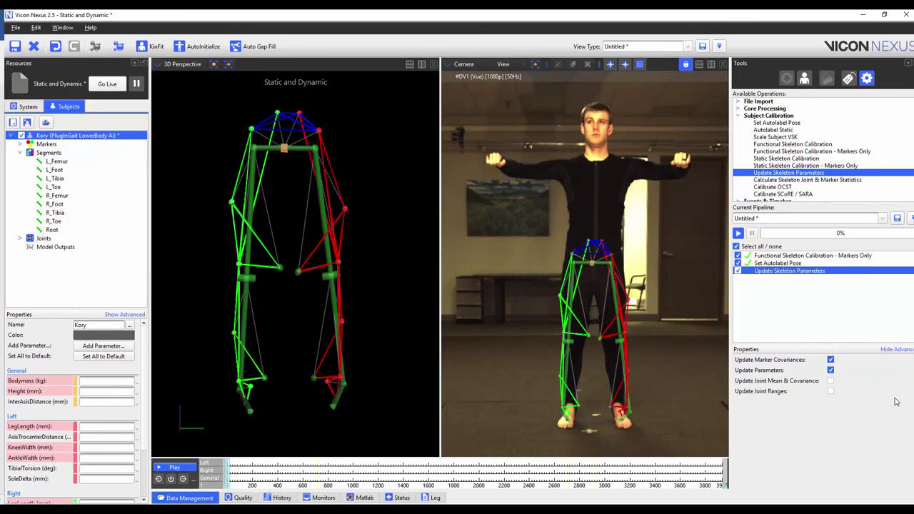
pyautogui.rightClick(795, 273)
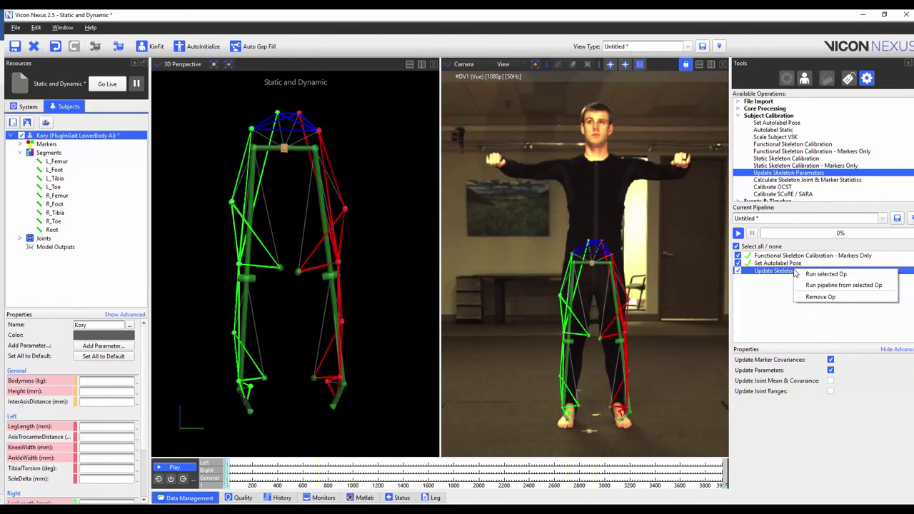
pyautogui.click(806, 274)
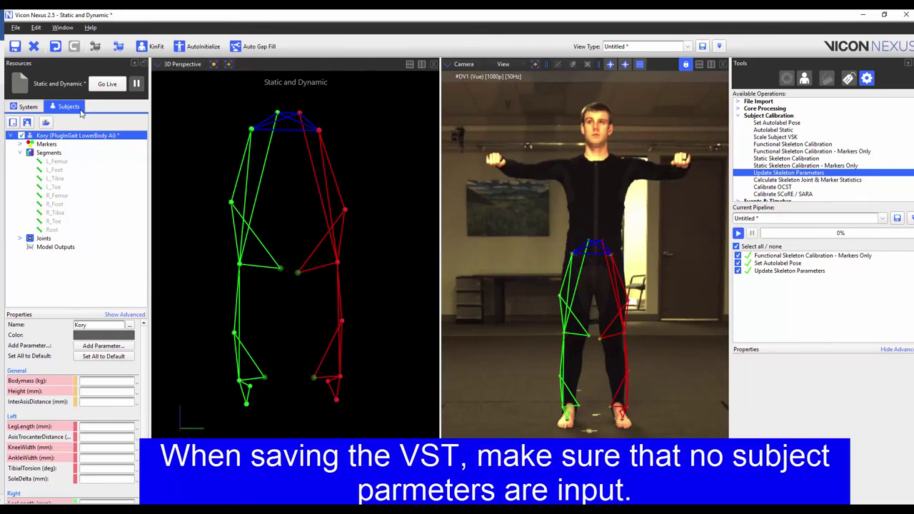
# Save the subject's labeling skeleton as a template named LB PiG Med Kne Ank in the ModelTemplates folder
pyautogui.rightClick(107, 135)
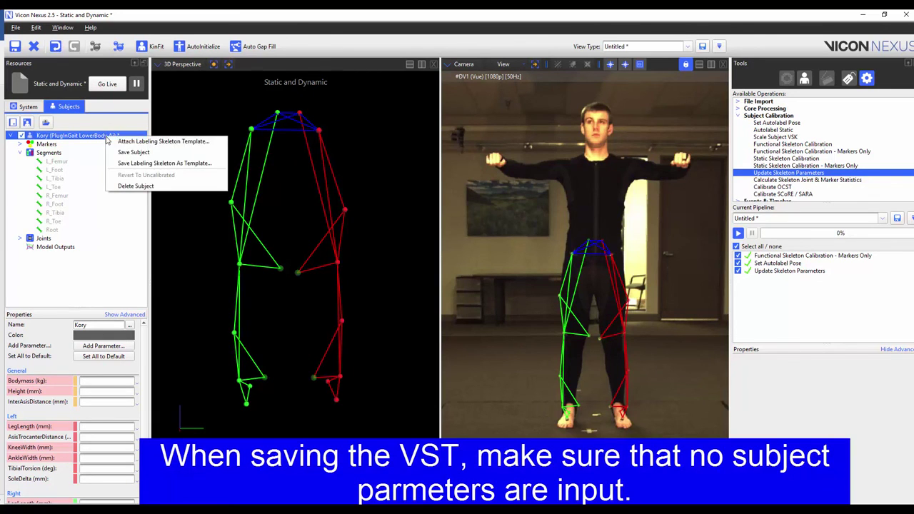
pyautogui.click(204, 164)
pyautogui.write('L')
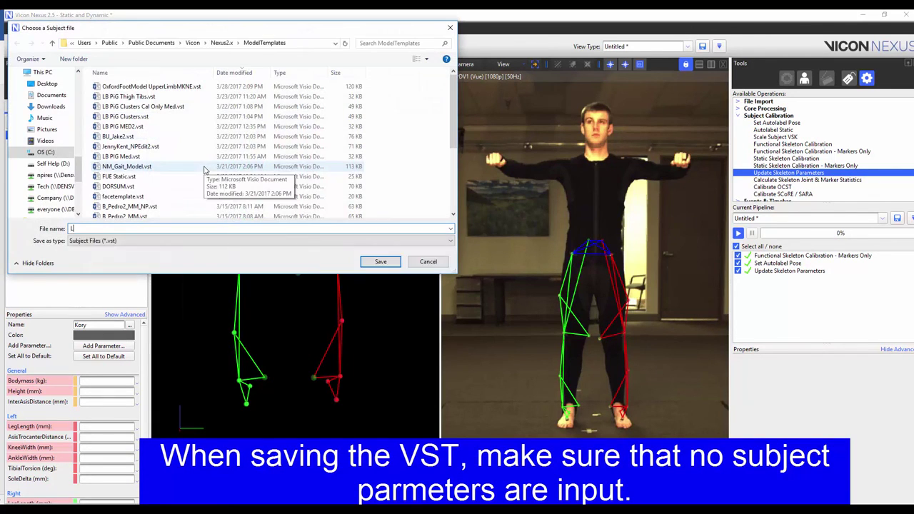
pyautogui.write('B PiG Med ')
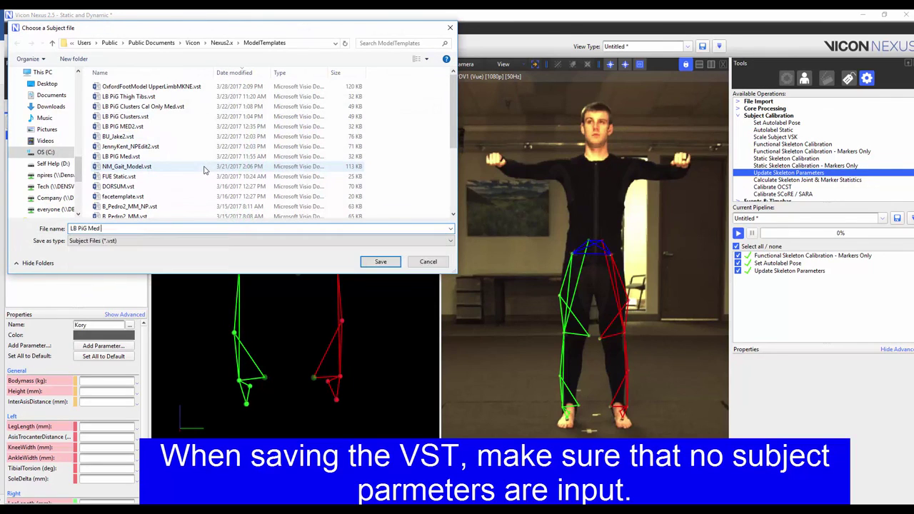
pyautogui.write('Kne Ai')
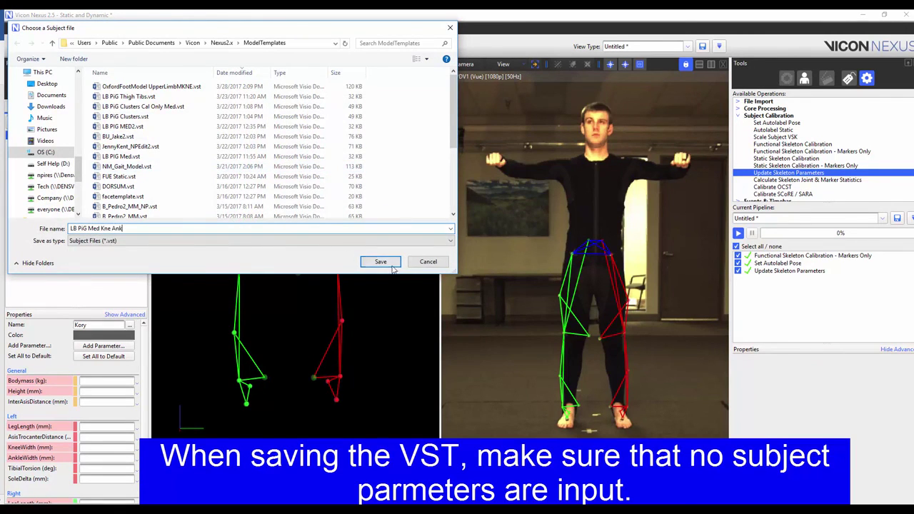
pyautogui.click(391, 262)
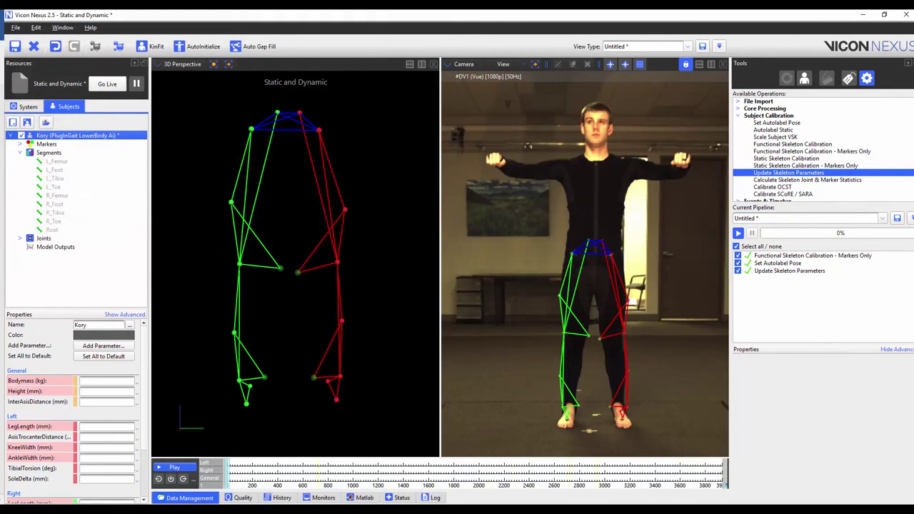